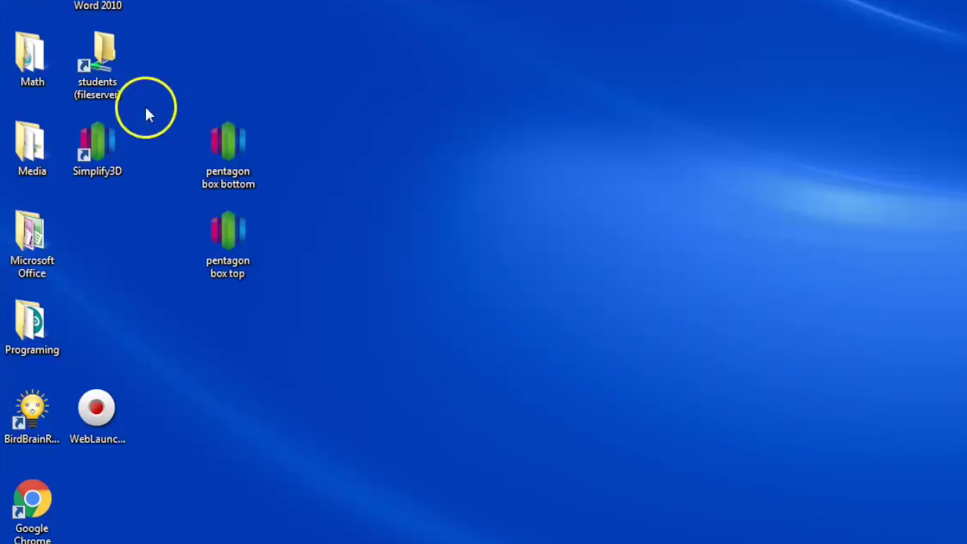
Launch Simplify3D and heat the extruder to 215 °C and the bed to 70 °C from the Machine Control Panel
double_click(110, 157)
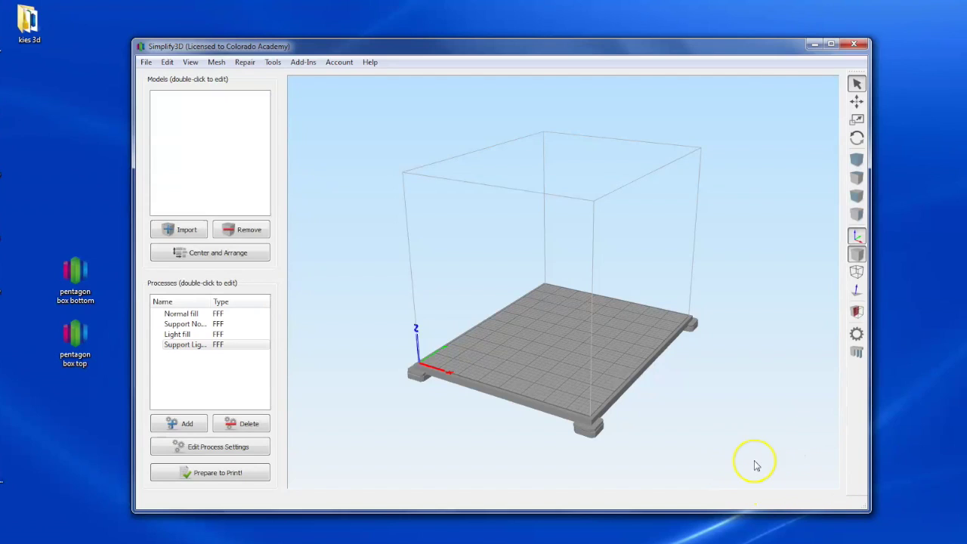
left_click(786, 496)
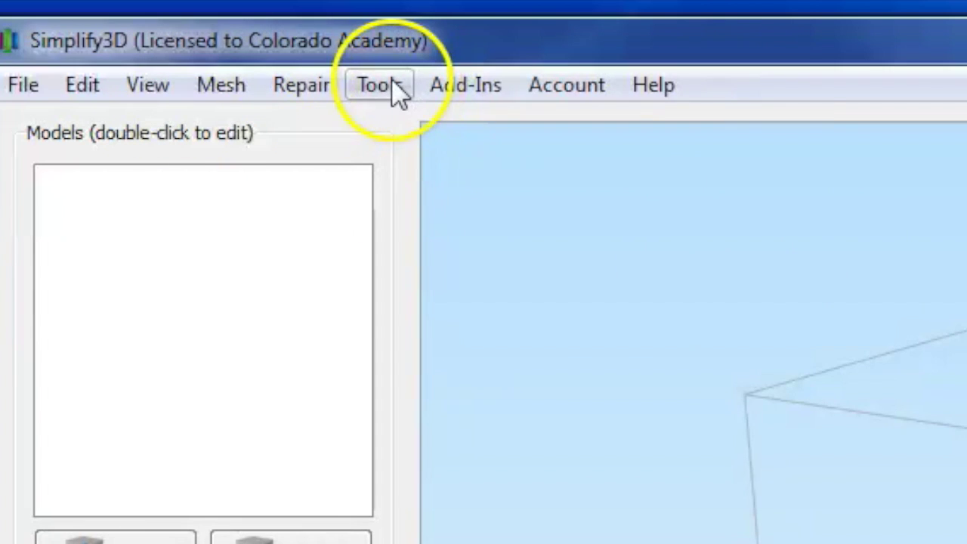
left_click(278, 63)
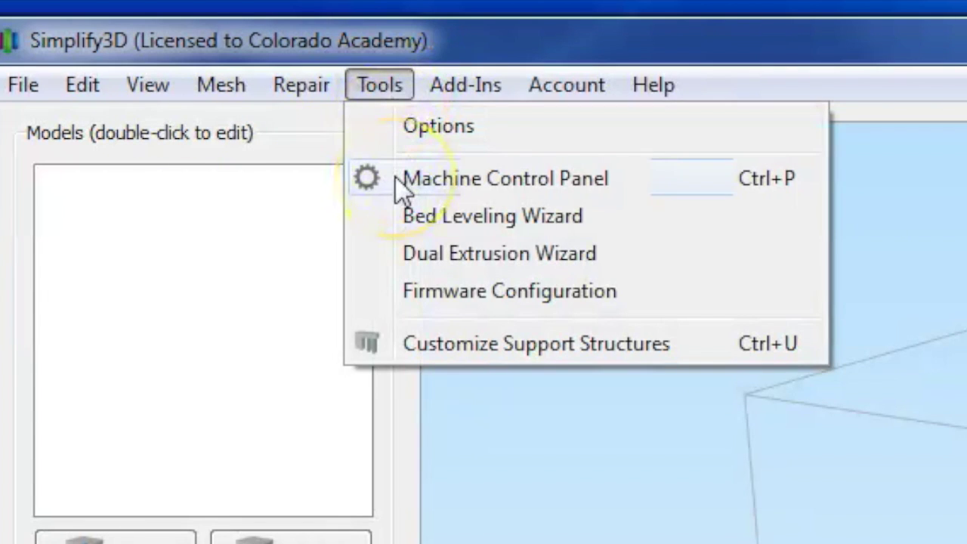
left_click(395, 178)
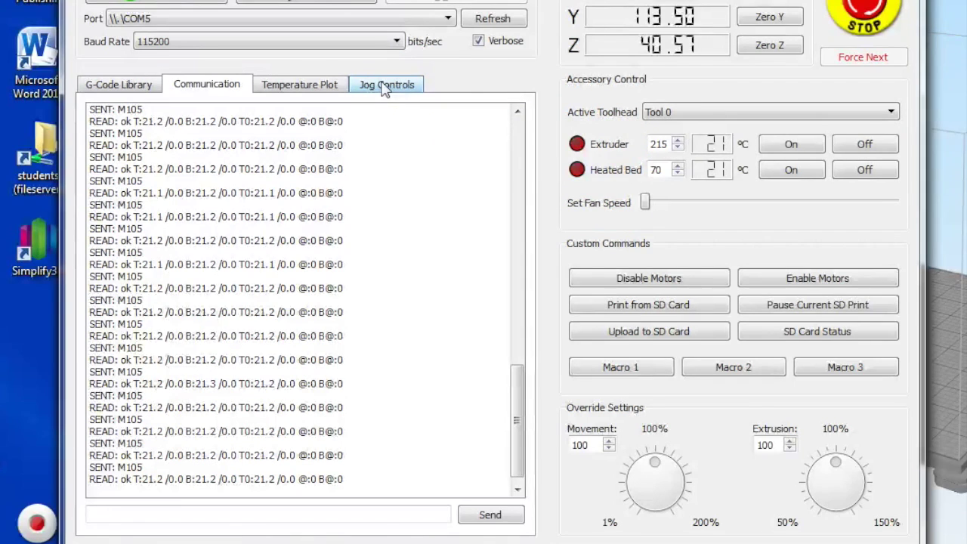
left_click(717, 145)
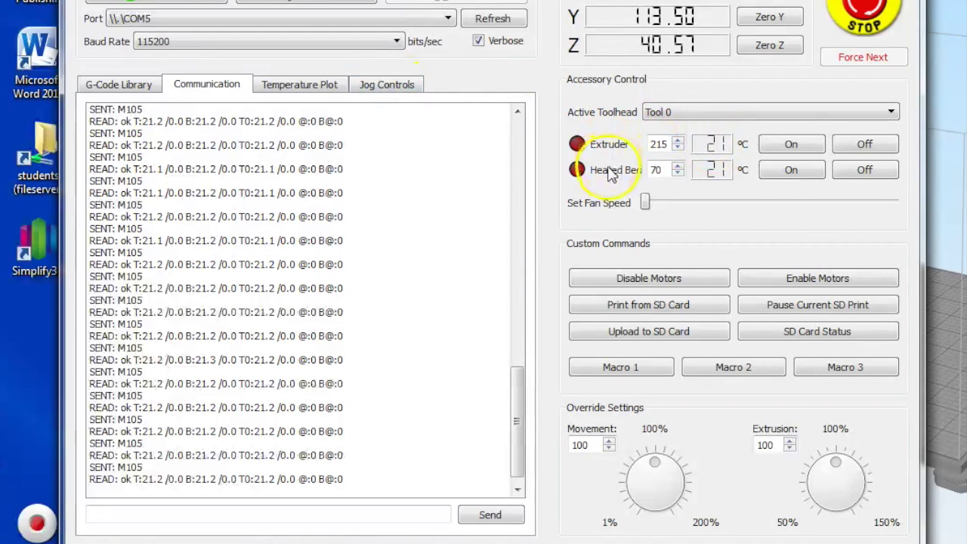
left_click(788, 144)
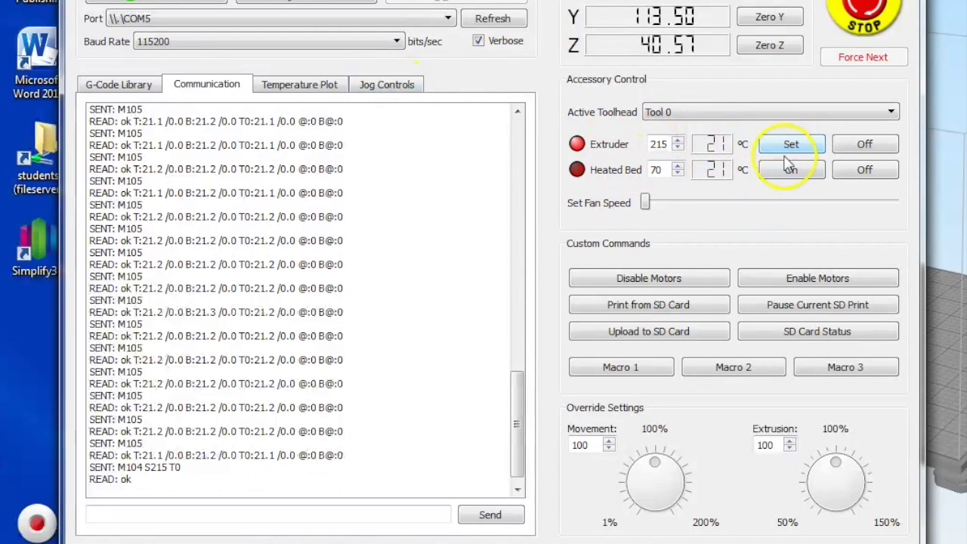
left_click(789, 170)
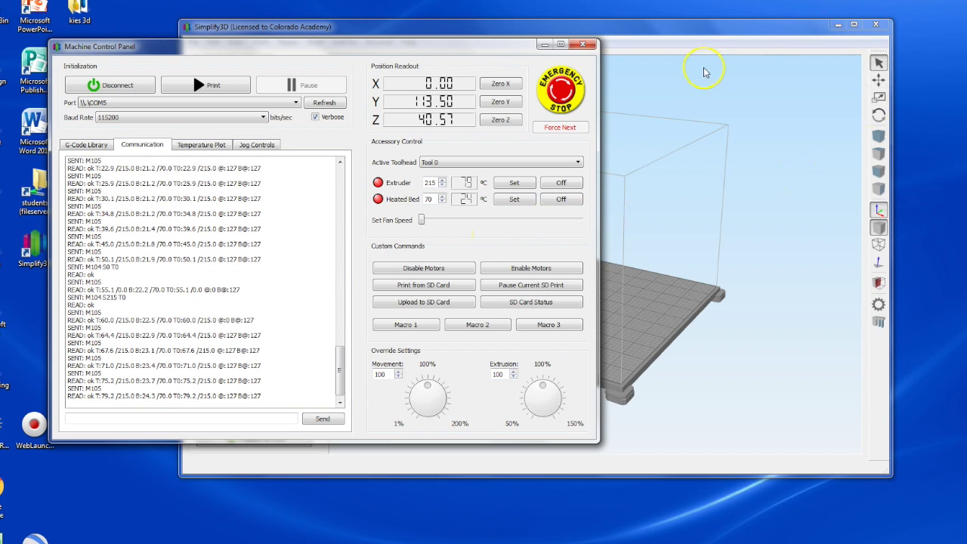
Import 'pentagon box bottom' from the Desktop onto the build plate (7954 triangles)
left_click(702, 72)
mouse_move(617, 26)
left_mouse_down()
mouse_move(615, 41)
mouse_move(617, 32)
left_mouse_up()
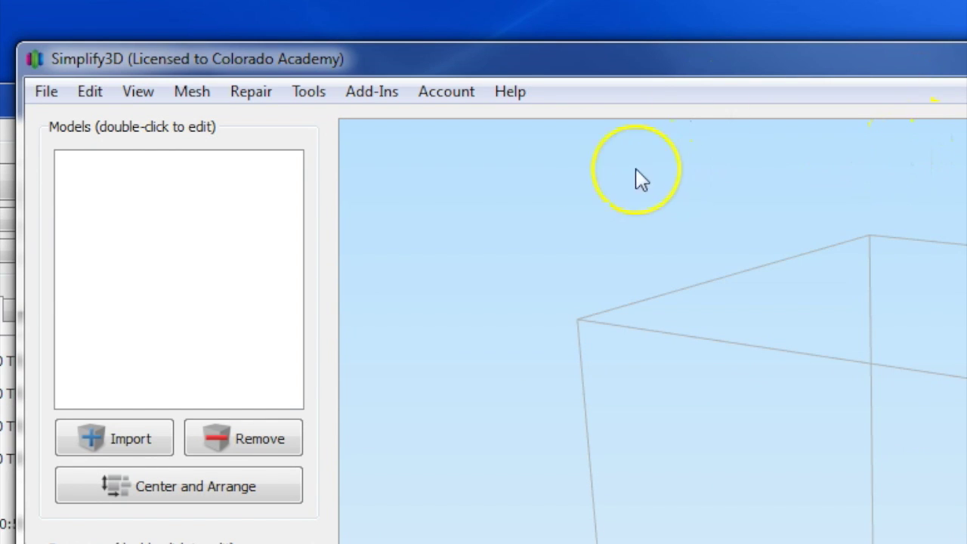
left_click(47, 97)
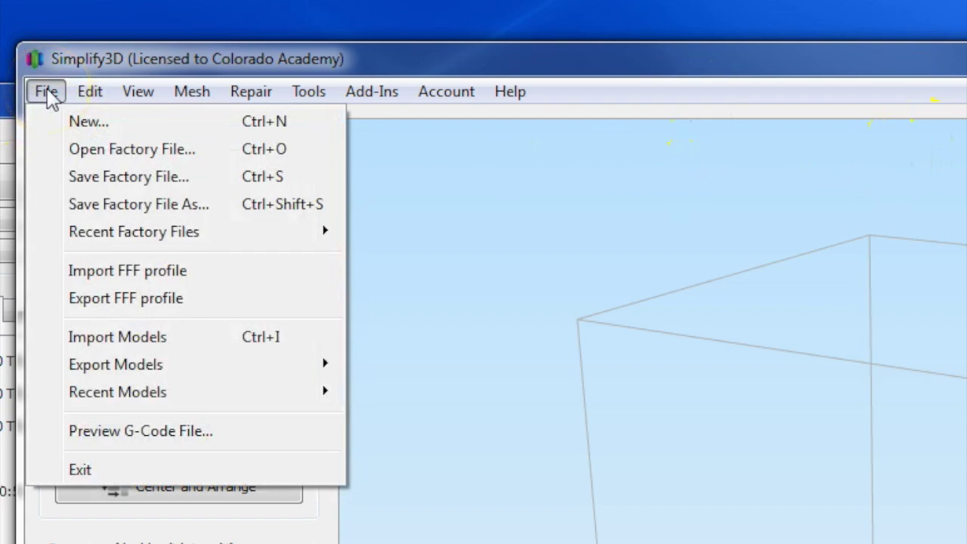
left_click(122, 344)
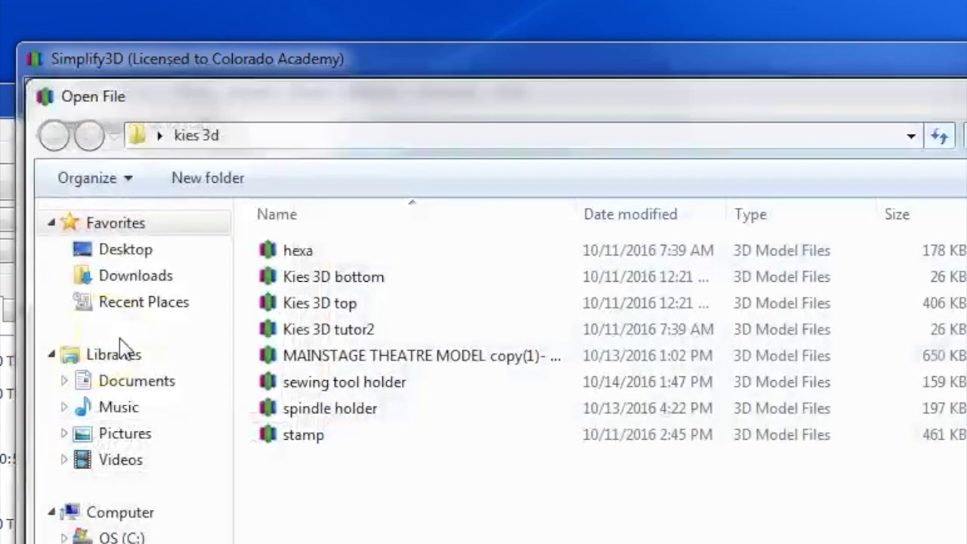
left_click(84, 253)
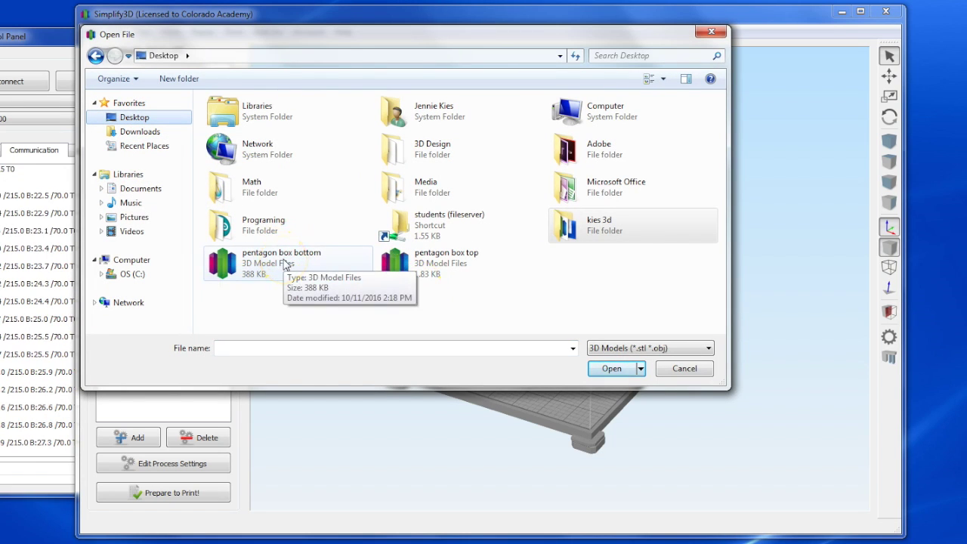
left_click(285, 263)
left_click(612, 367)
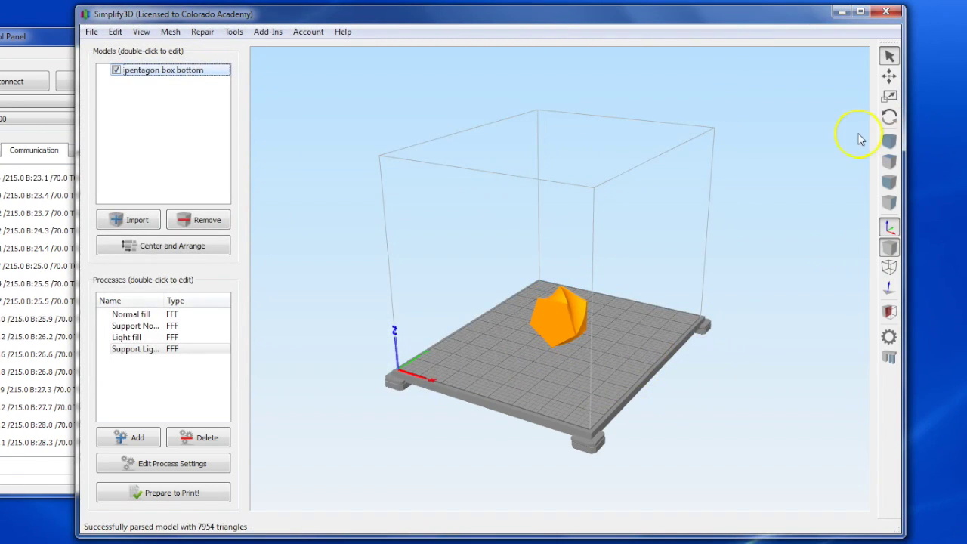
Lay the pentagon box bottom flat by choosing its resting face with Place Surface on Bed
left_click(889, 117)
left_click_drag(695, 362, 796, 367)
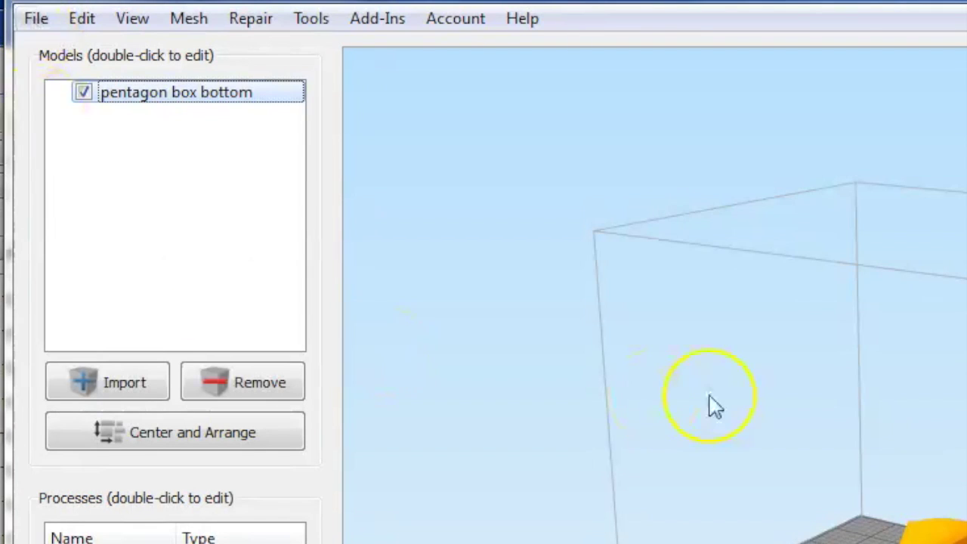
left_click(81, 20)
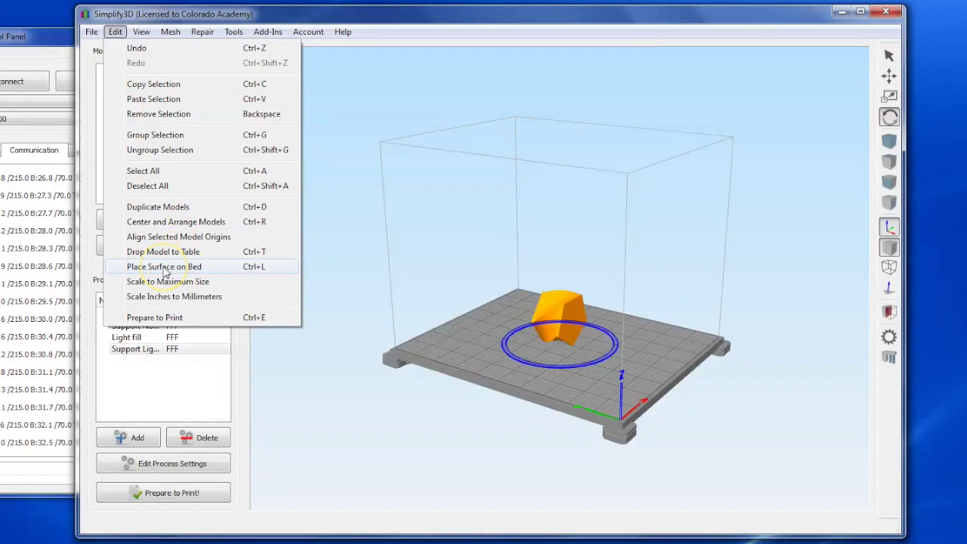
left_click(164, 266)
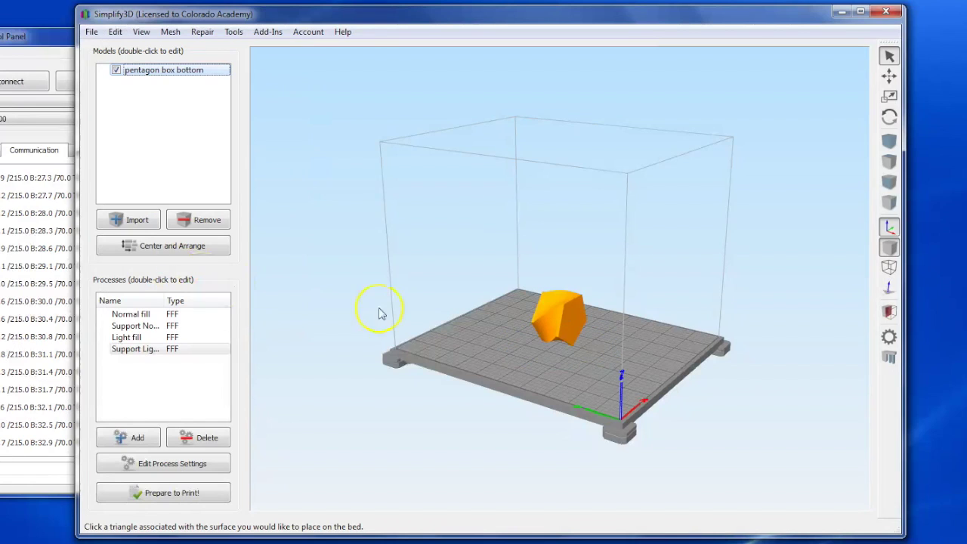
left_click(578, 328)
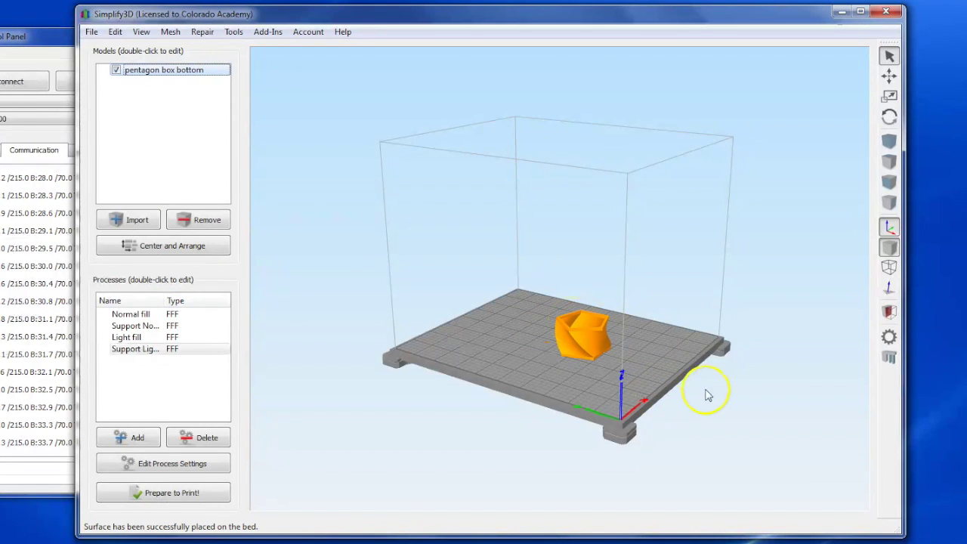
left_click_drag(727, 408, 599, 447)
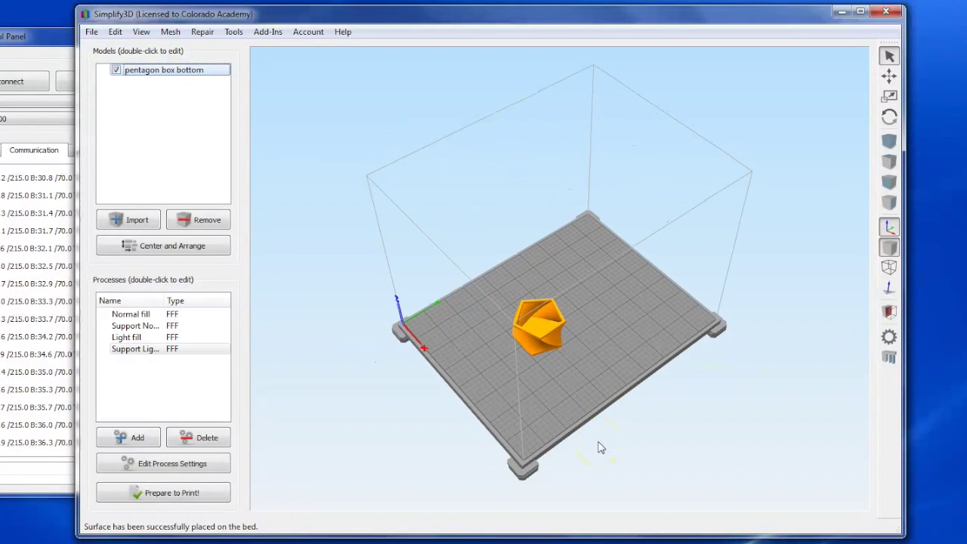
Import the 'pentagon box top' model onto the build plate
left_click(259, 110)
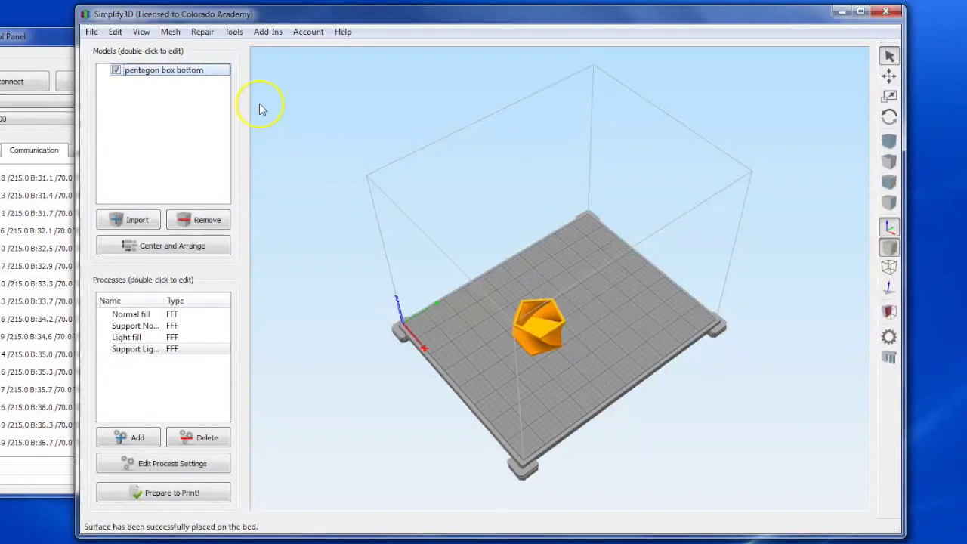
left_click(91, 32)
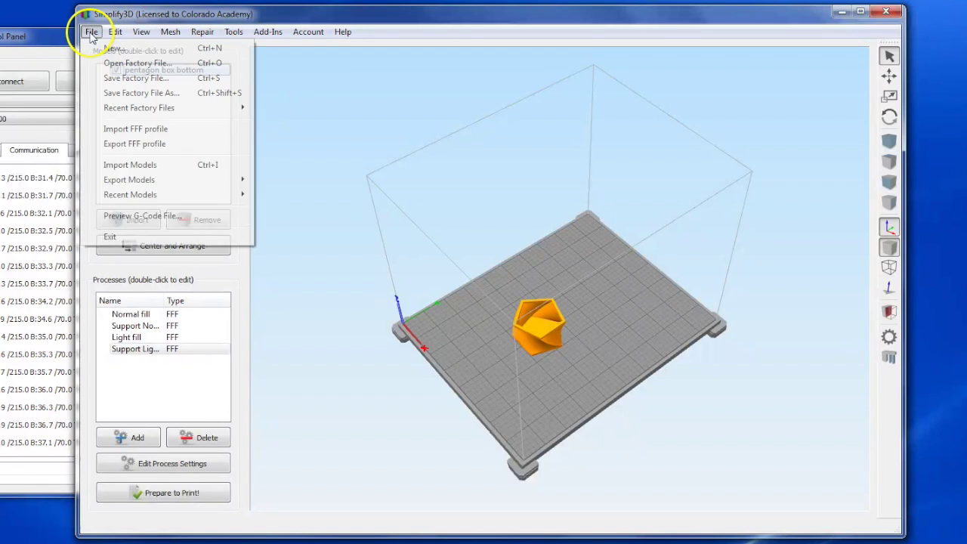
left_click(130, 164)
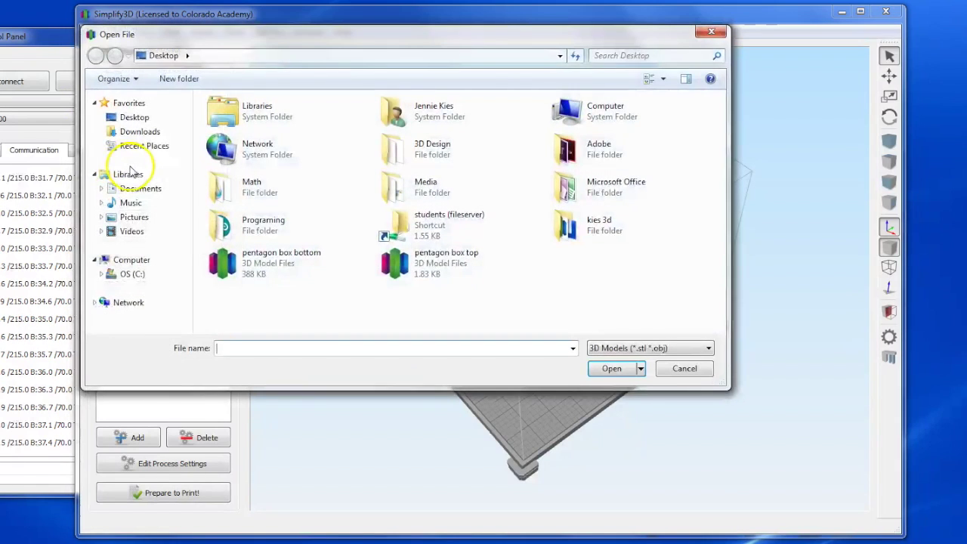
left_click(453, 268)
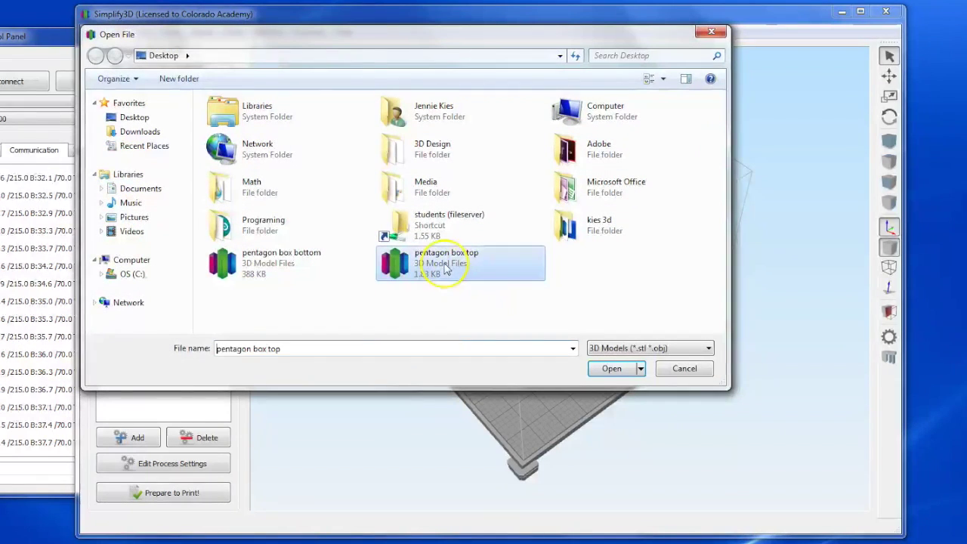
left_click(610, 368)
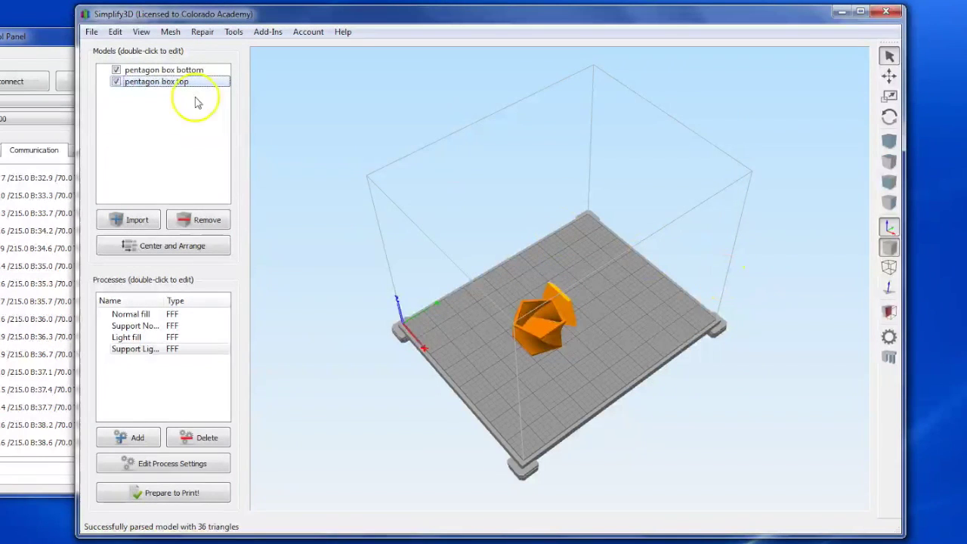
Lay the box flat on a chosen face with Place Surface on Bed
left_click(114, 32)
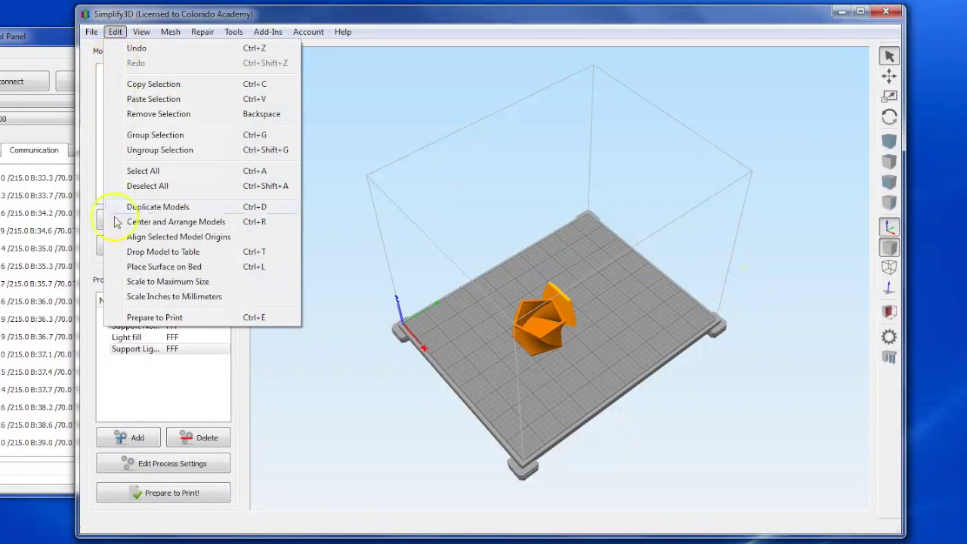
left_click(159, 266)
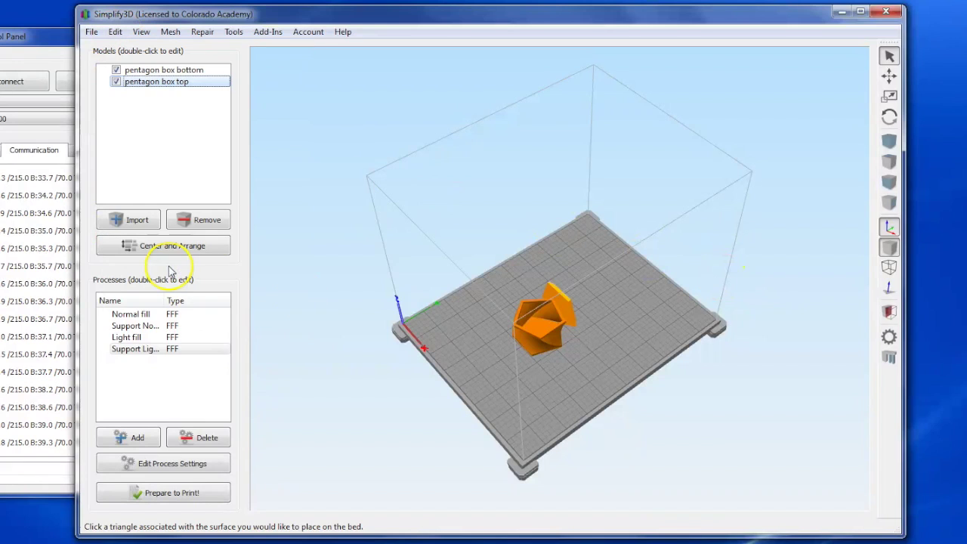
left_click(565, 306)
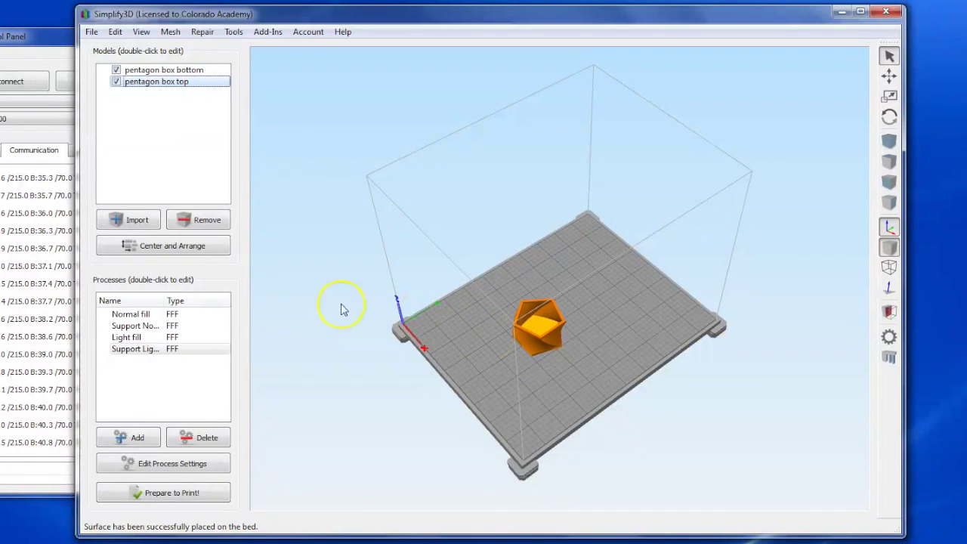
Center and arrange both pentagon pieces side by side, then orbit to check them
left_click(167, 248)
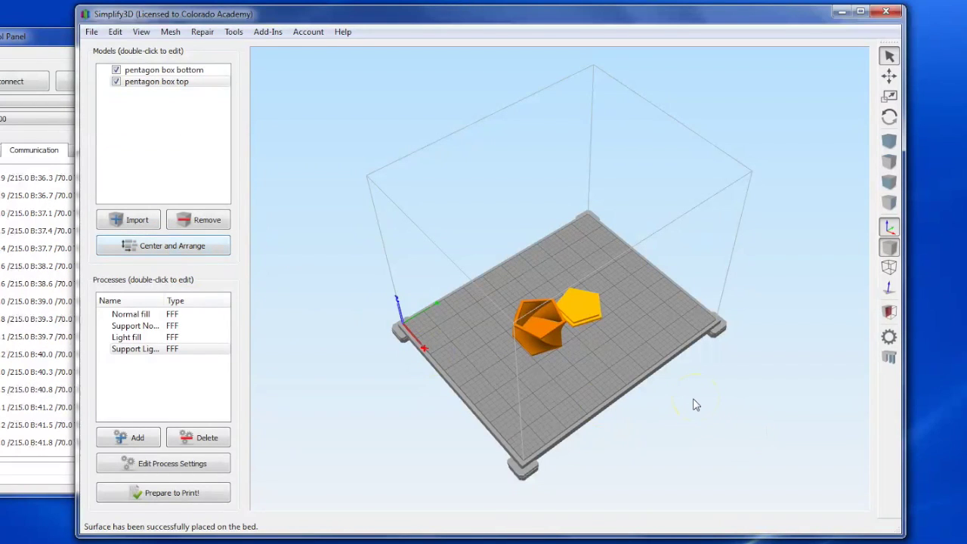
left_click(889, 117)
left_click_drag(845, 226, 873, 395)
left_click_drag(582, 410, 710, 472)
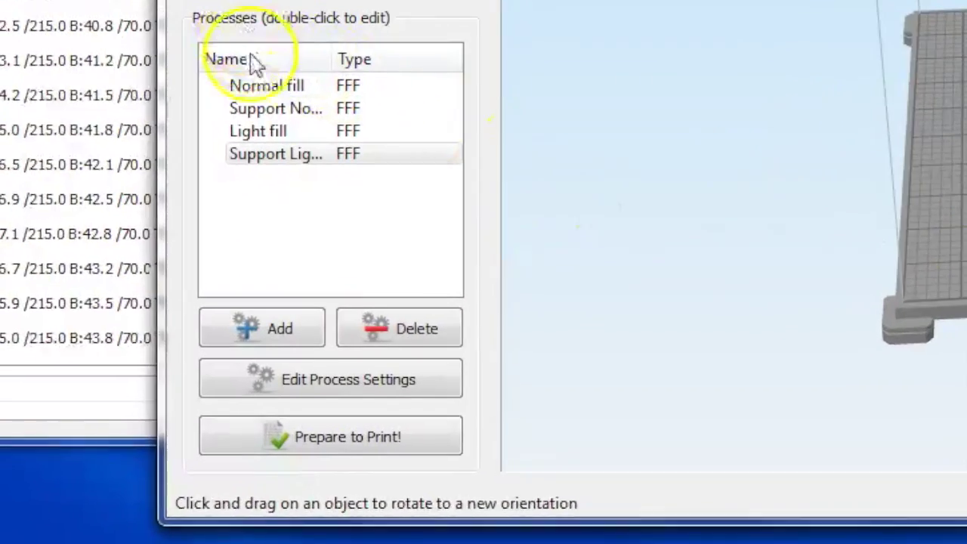
Go through the four FFF processes and settle on Light fill
left_click(278, 155)
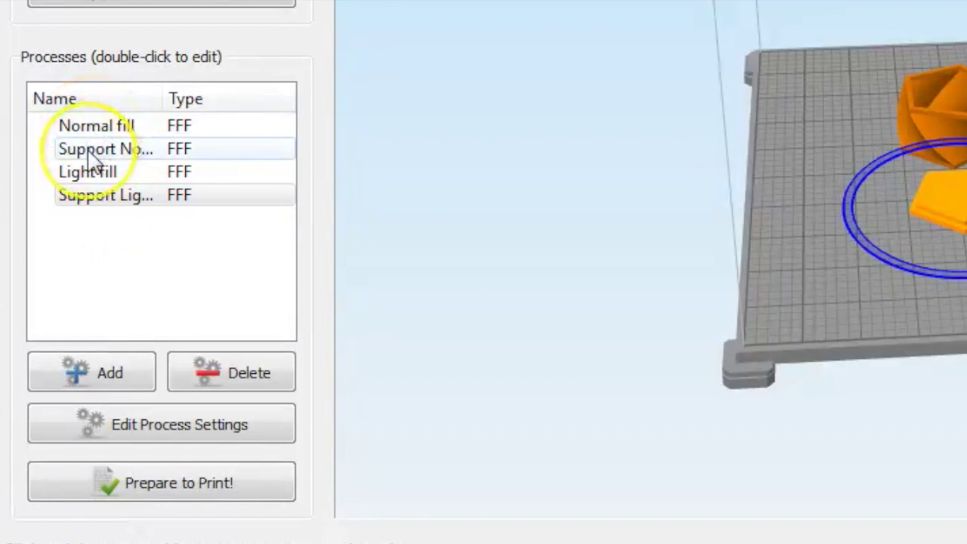
left_click(103, 198)
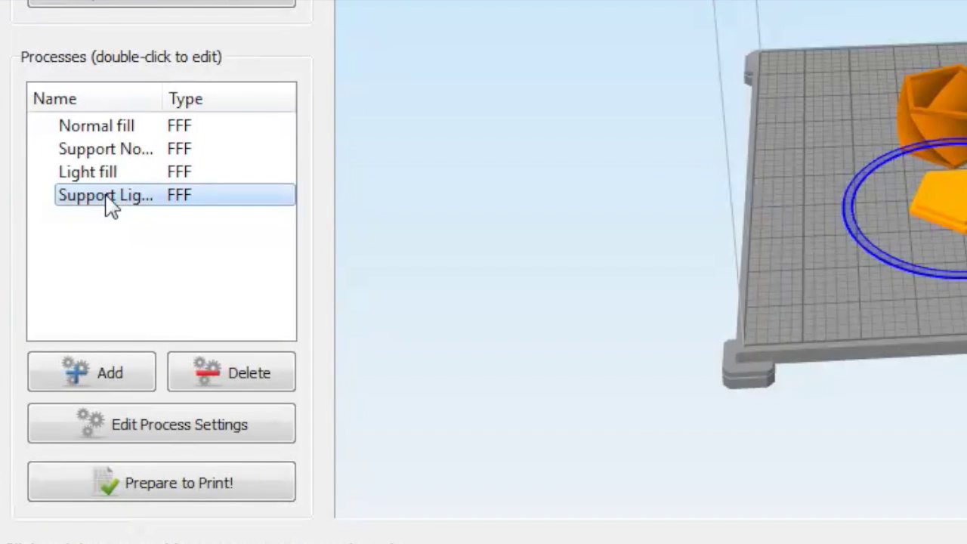
left_click(861, 215)
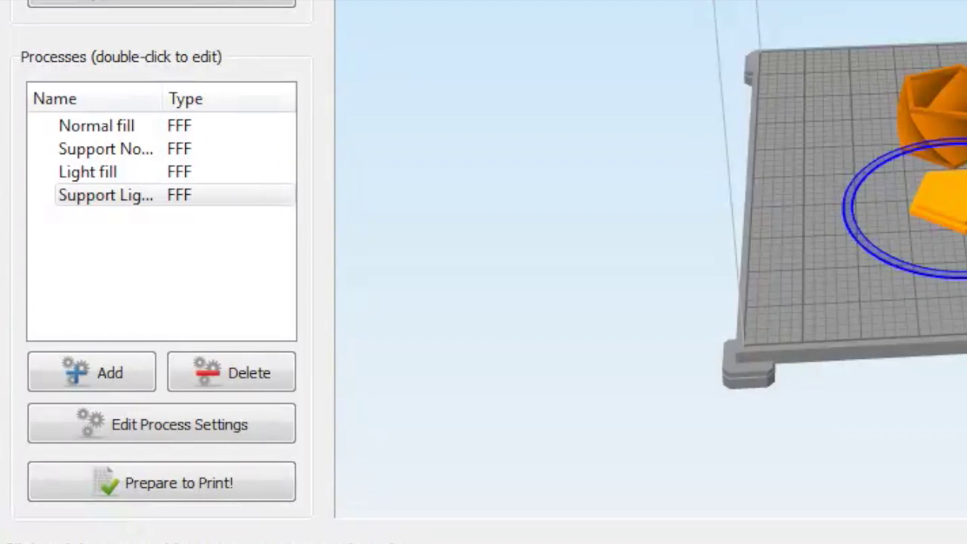
left_click(68, 199)
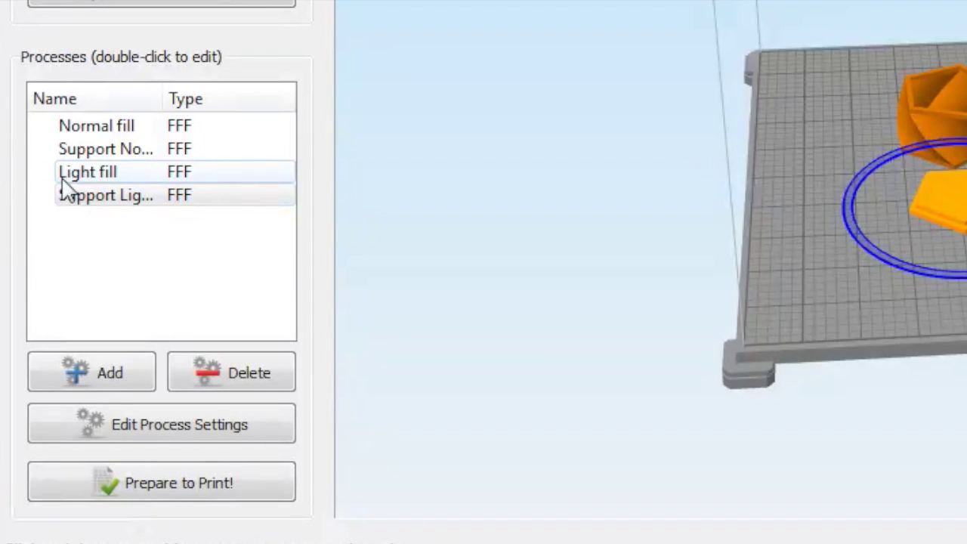
left_click(79, 198)
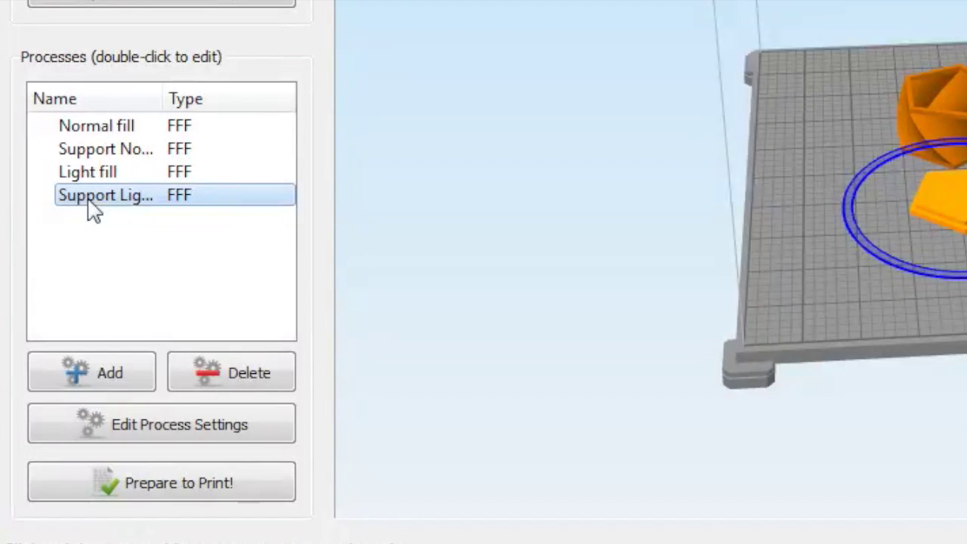
left_click(85, 172)
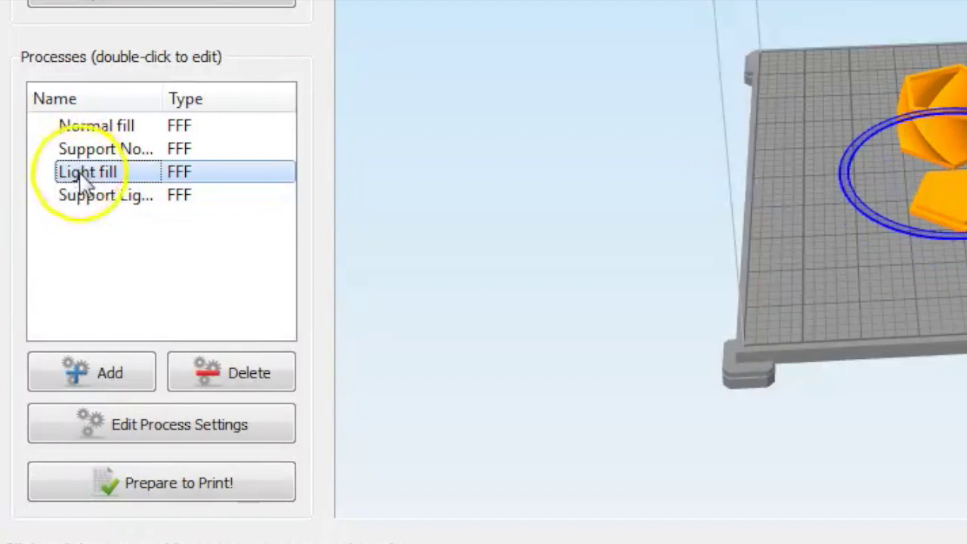
Slice both pieces with Light fill, giving a 41-minute, 6173.7 mm, 18.56 g preview
left_click(101, 253)
left_click(149, 486)
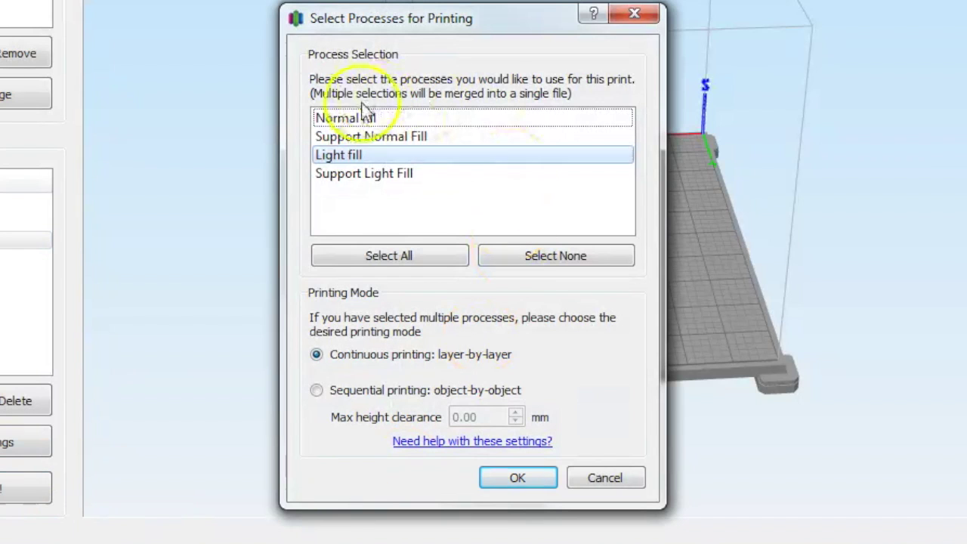
left_click(367, 156)
left_click(368, 155)
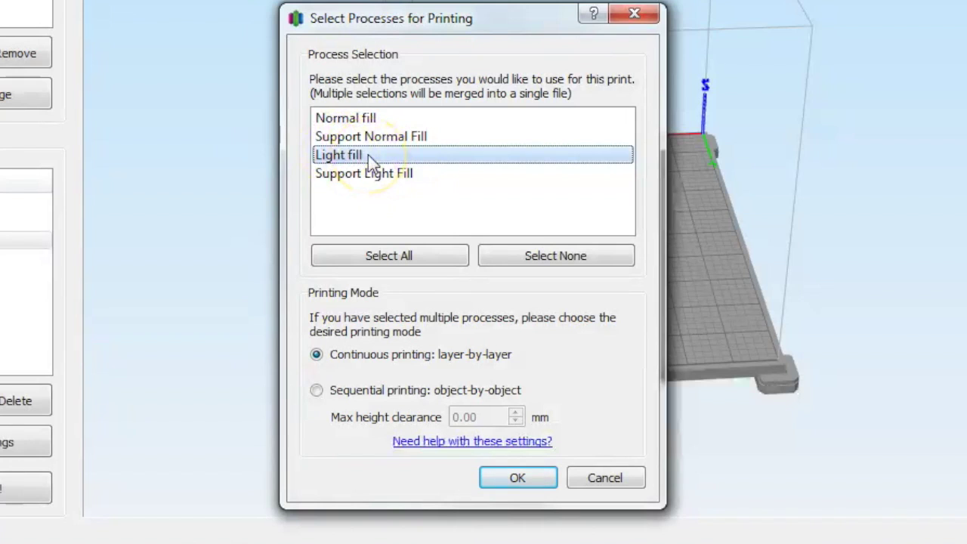
left_click(500, 476)
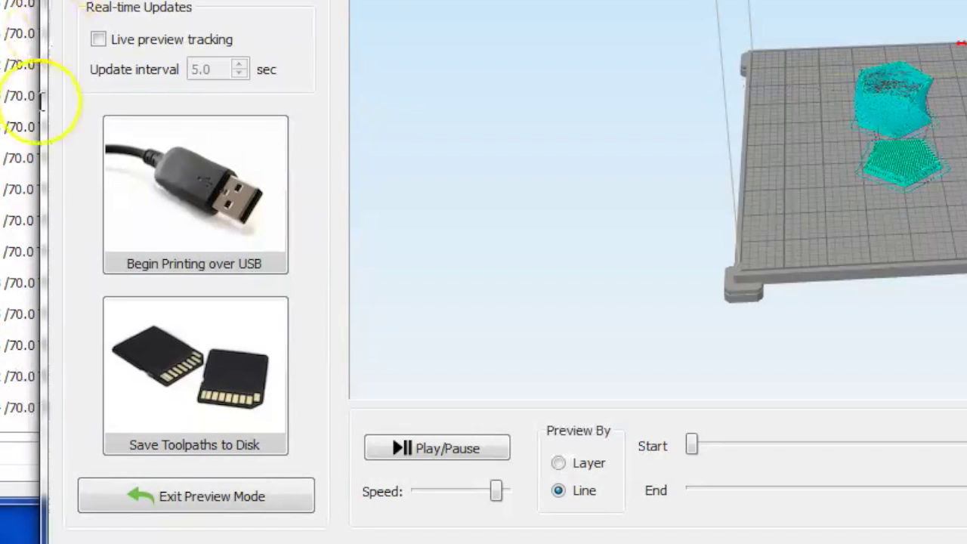
Begin printing over USB, then stop and restart the job from the Machine Control Panel
left_click(194, 210)
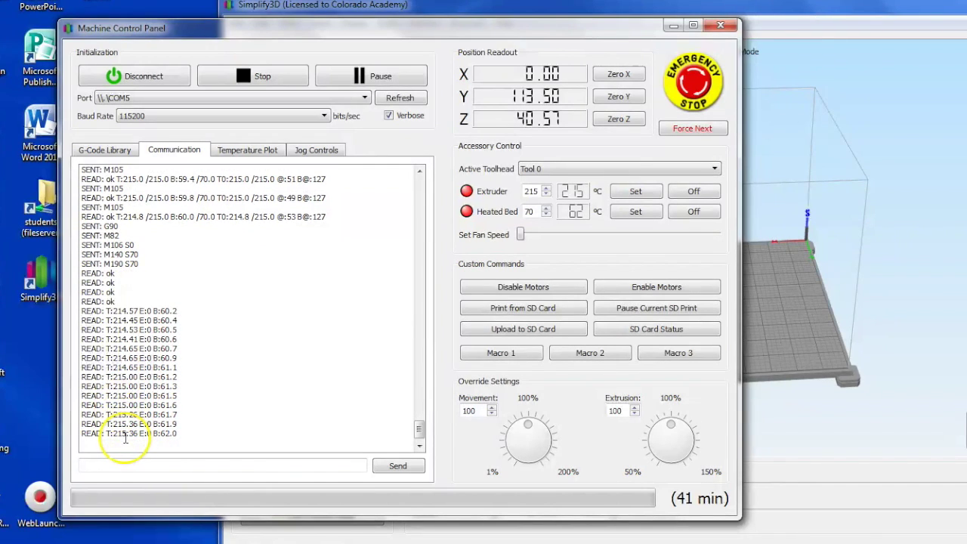
left_click(613, 454)
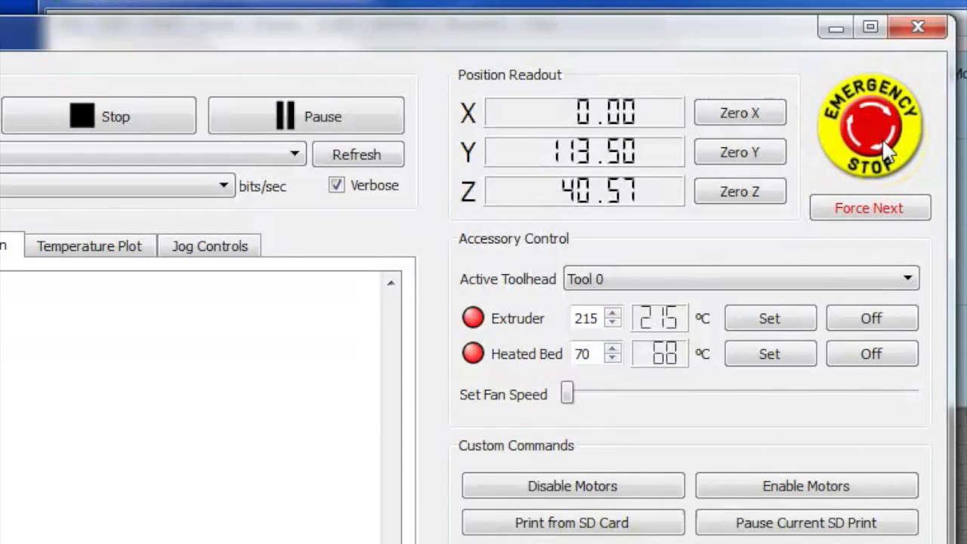
left_click(103, 116)
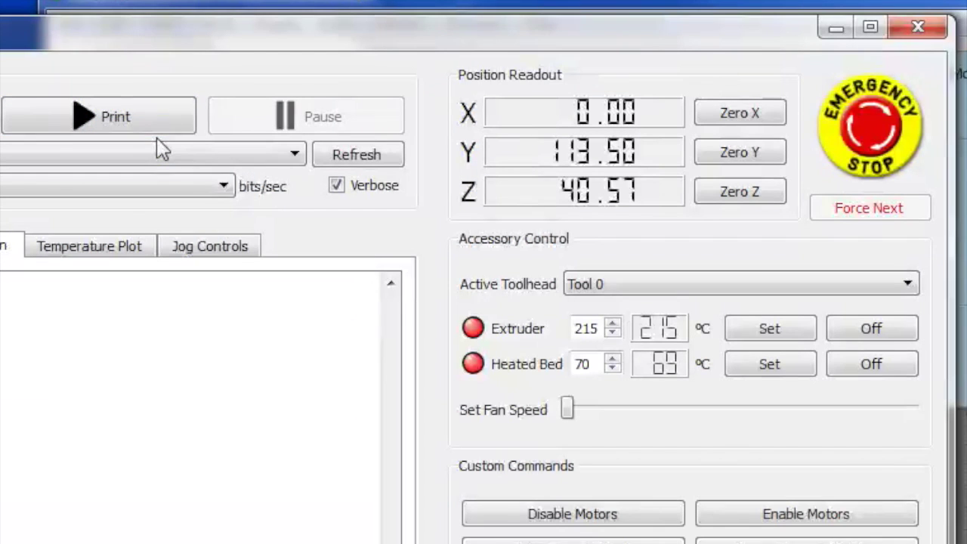
left_click(106, 112)
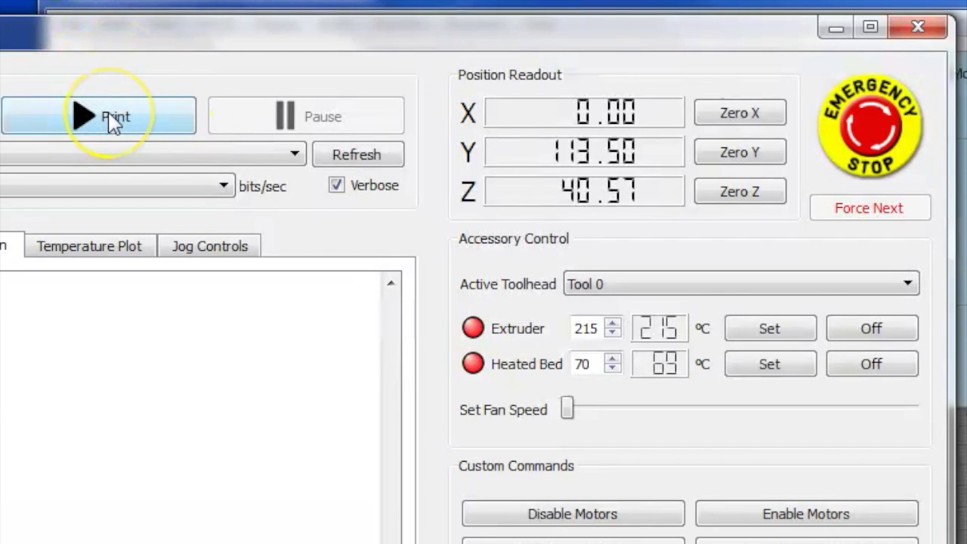